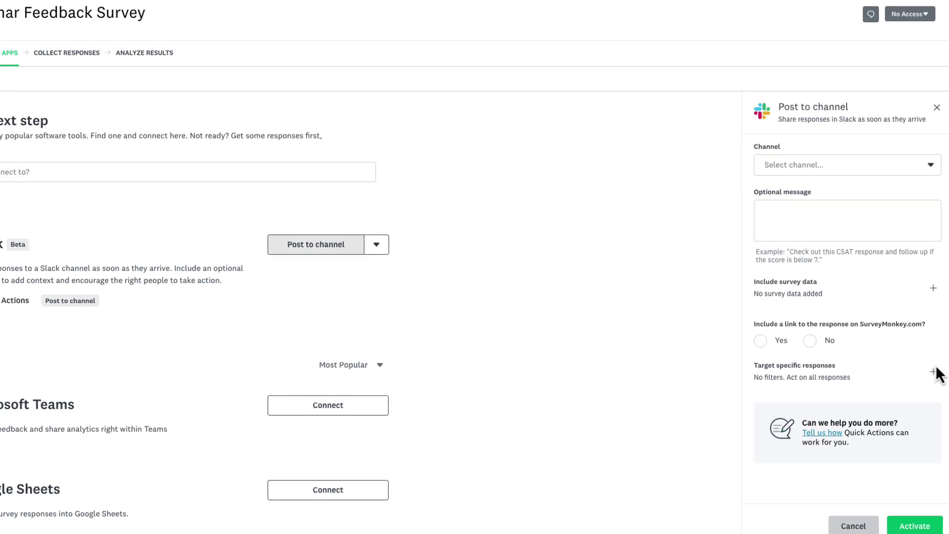
- Post to the customer-support-team channel with the message 'Check out these great reviews!'
click(811, 161)
text(customer)
click(808, 333)
click(741, 236)
text(Check out these grea)
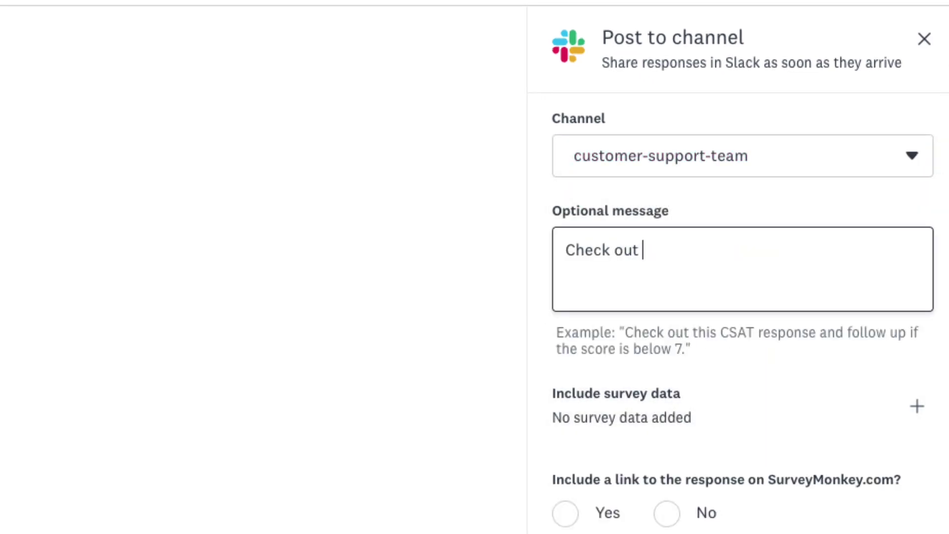
text(t reviews!)
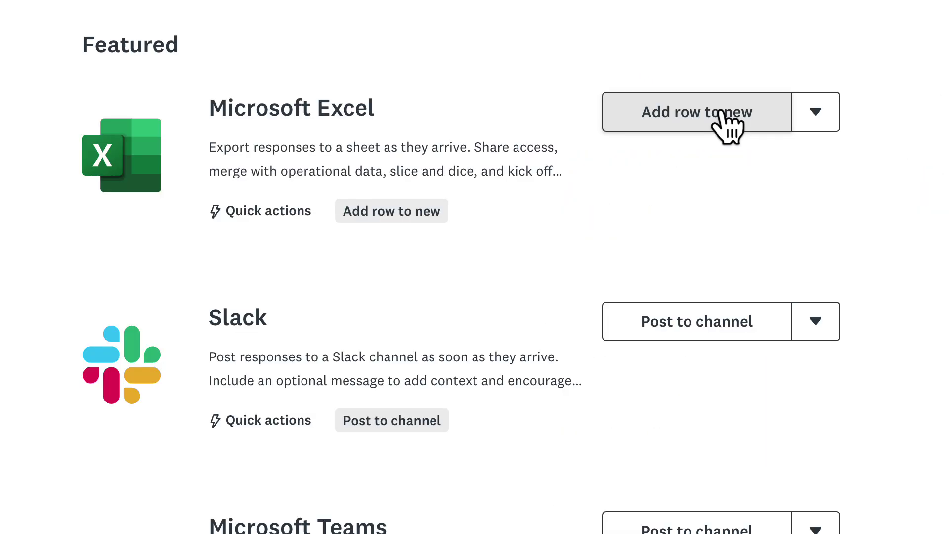
- Set up Excel's add-row action with a new workbook named 'CSAT responses' and choose the survey data
click(726, 127)
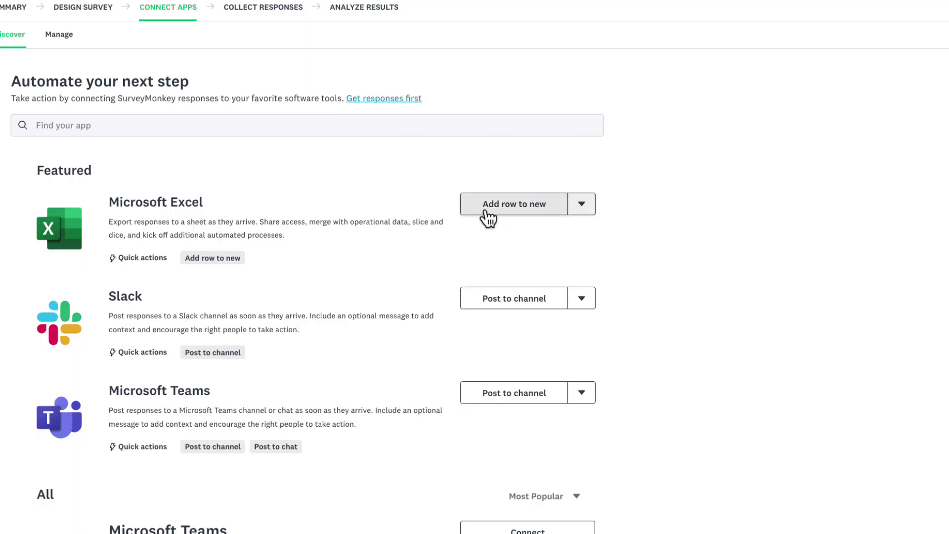
click(499, 203)
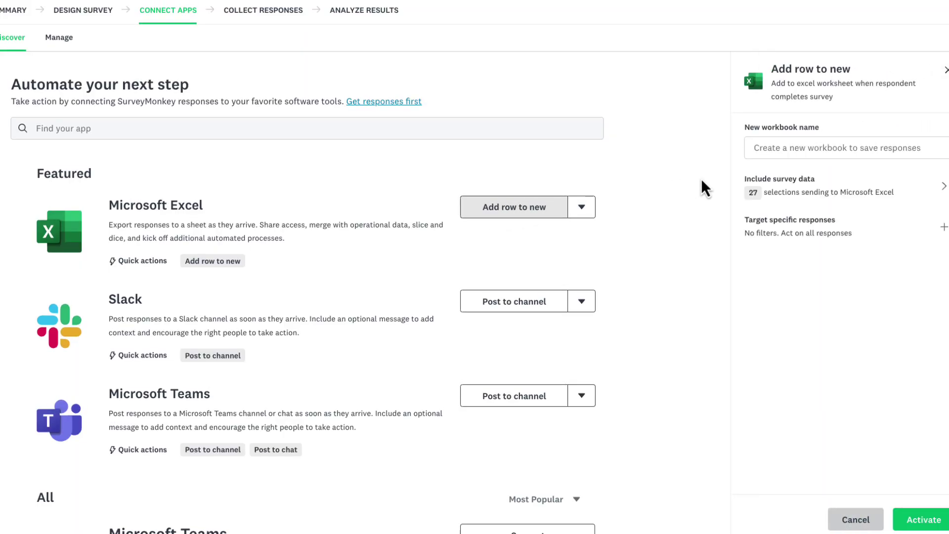
click(796, 146)
text(CSAT responses)
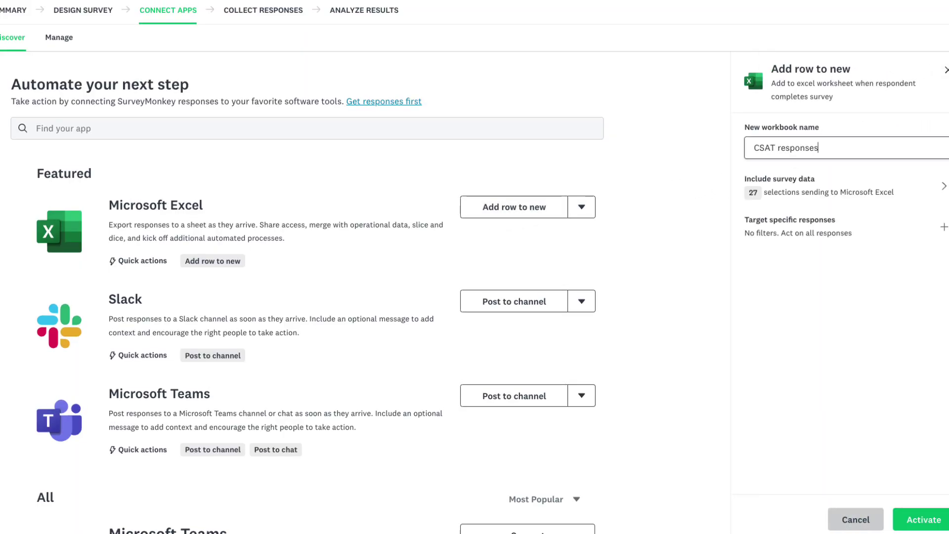
click(813, 192)
scroll(827, 328, down, 8)
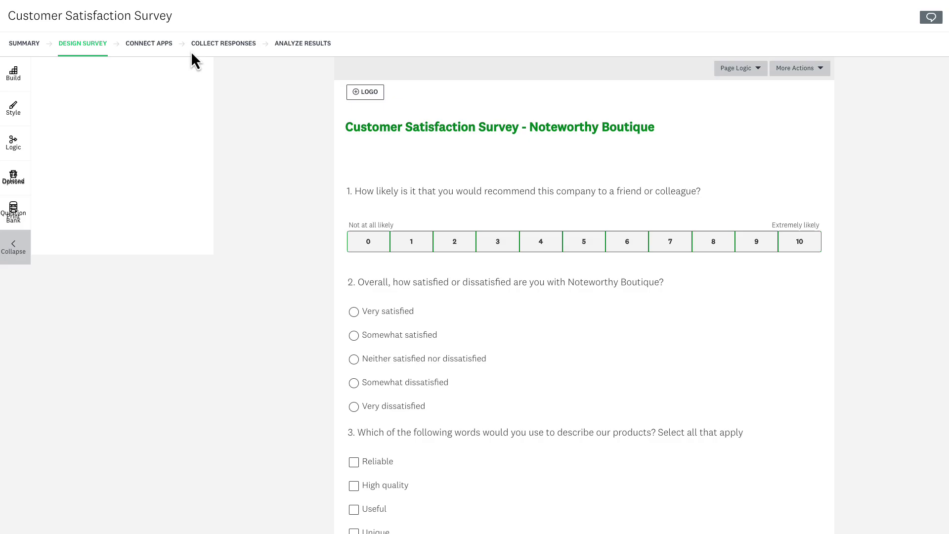
- Browse the Featured and All app integrations on the survey's Connect Apps page
click(151, 45)
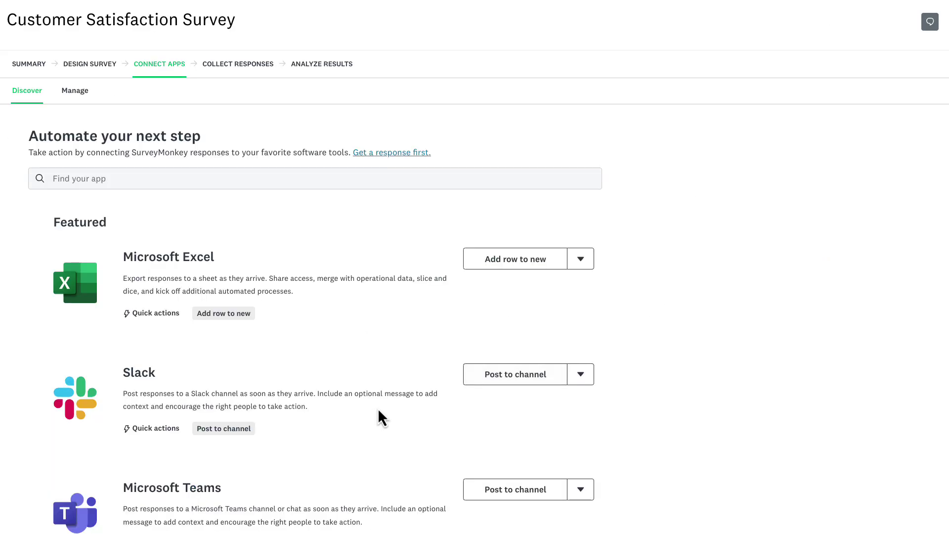
click(503, 382)
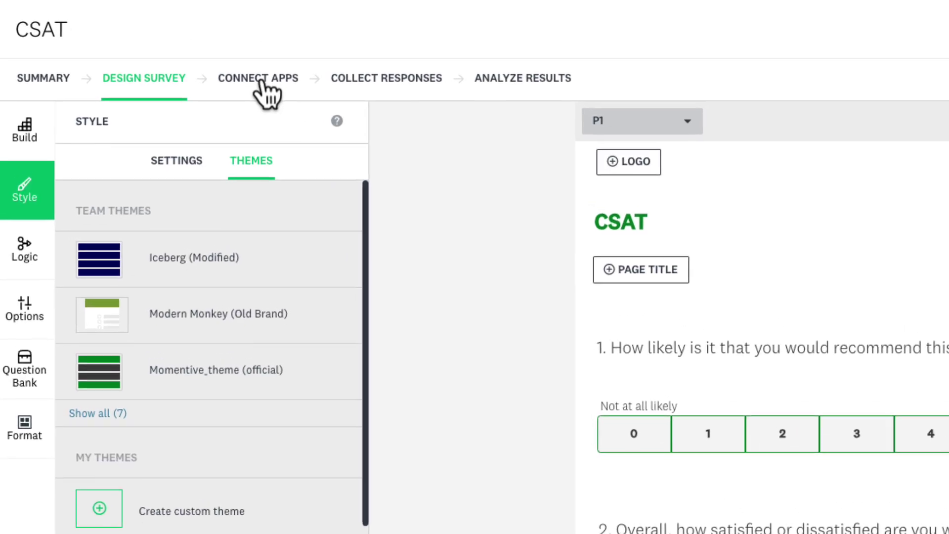
click(261, 82)
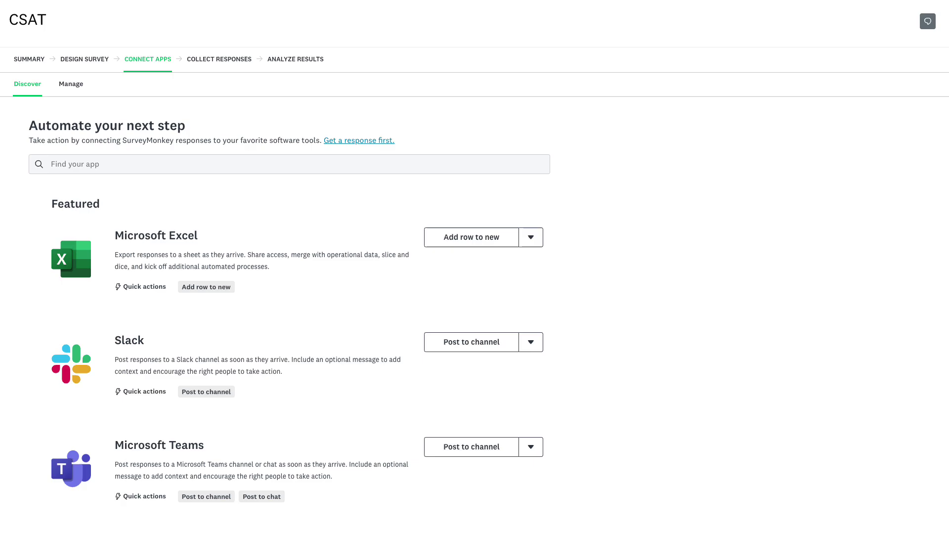
scroll(474, 266, down, 5)
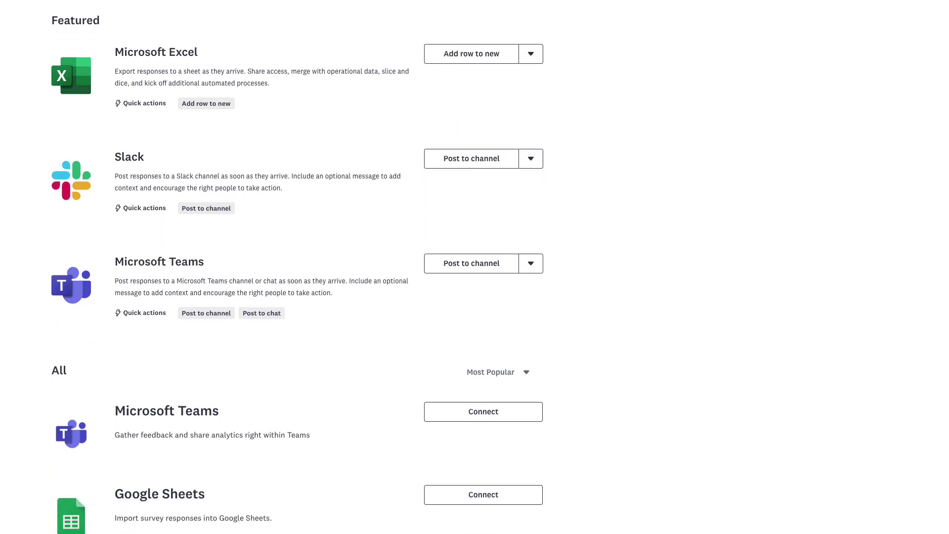
scroll(289, 266, down, 7)
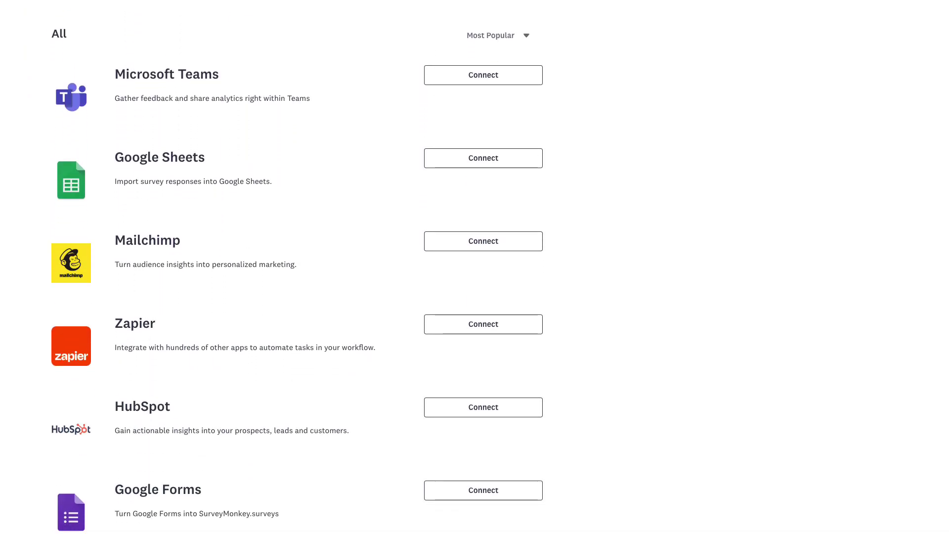
scroll(705, 282, up, 12)
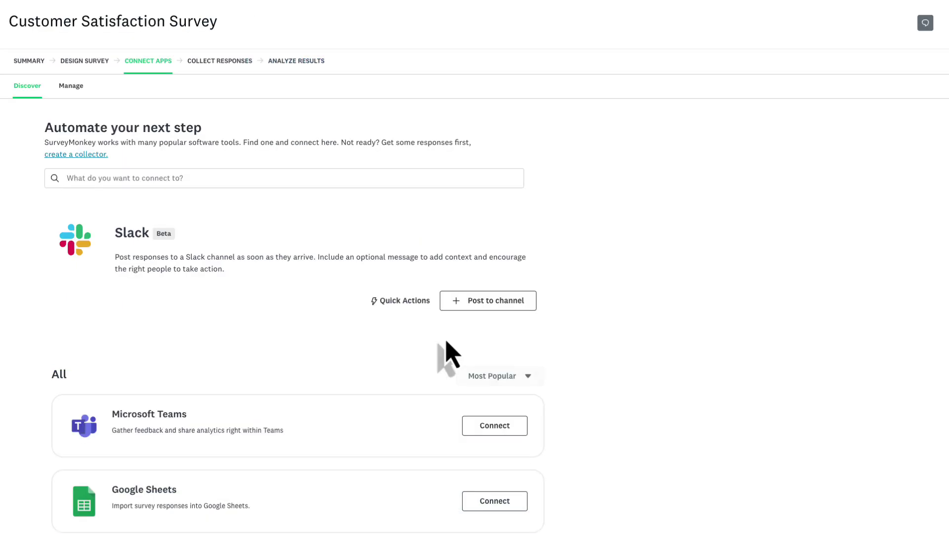
- Link a Slack account to the Post to channel action and allow SurveyMonkey workspace access
click(451, 310)
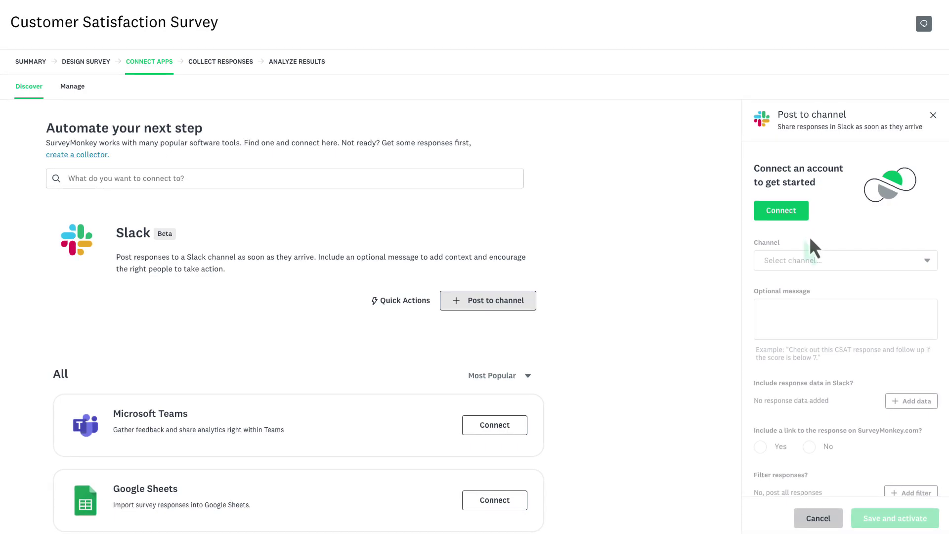
click(793, 214)
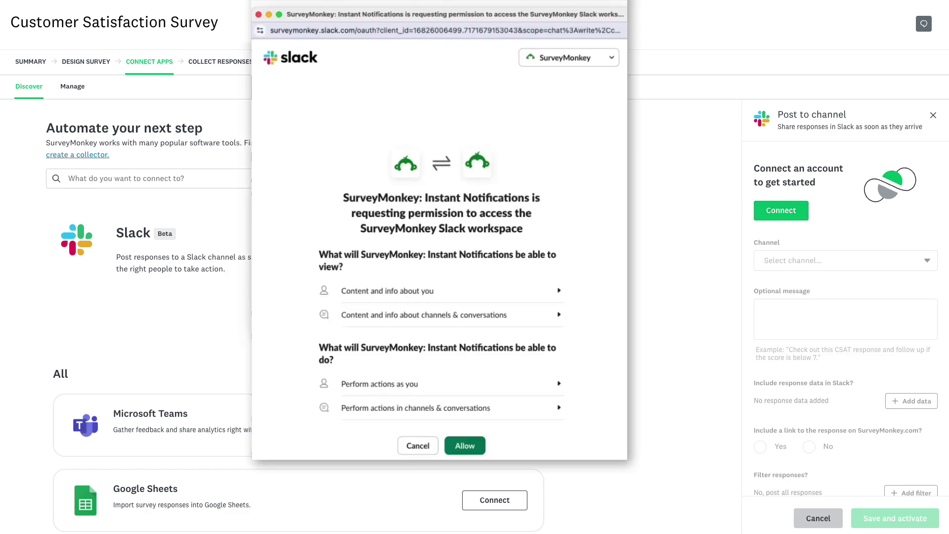
click(468, 446)
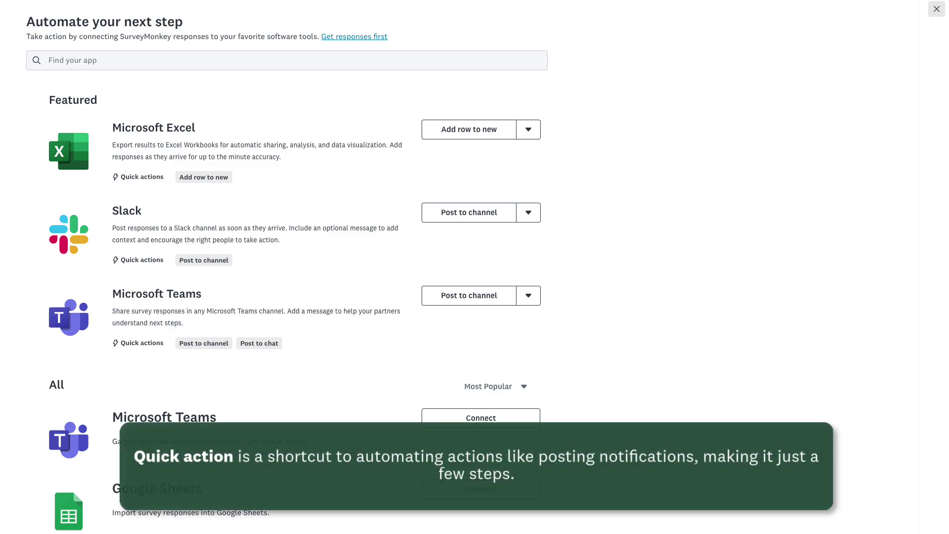
- Start a new Slack Post to channel action targeting the customer-support-team channel
click(496, 210)
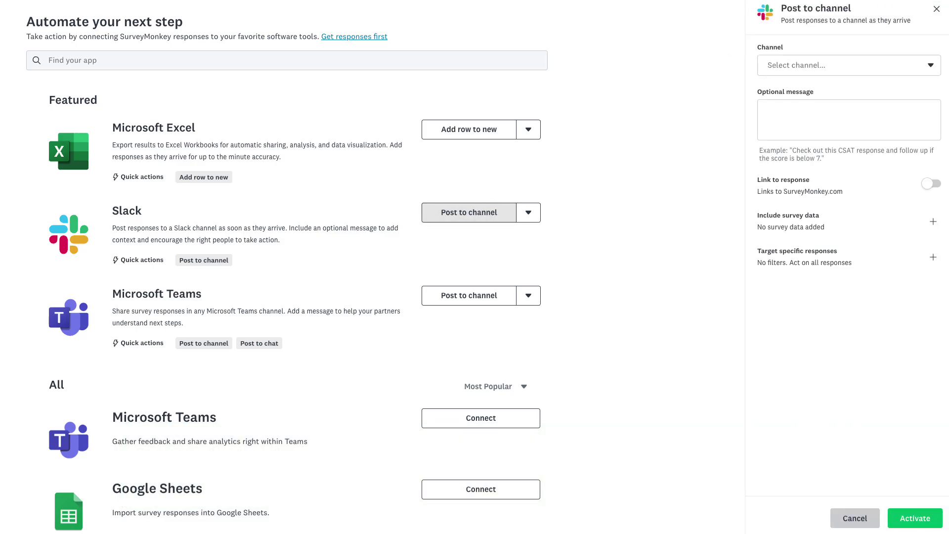
click(848, 65)
text(customer-support)
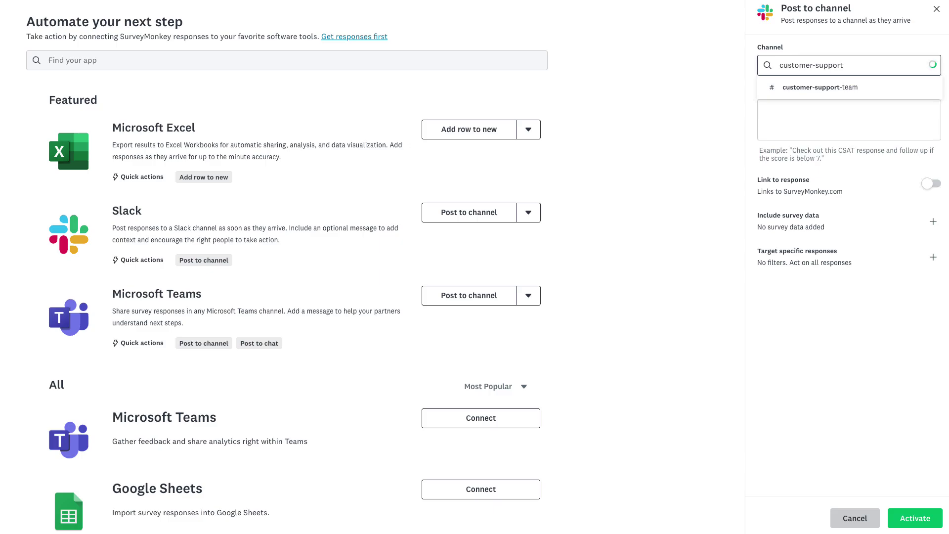
key(Return)
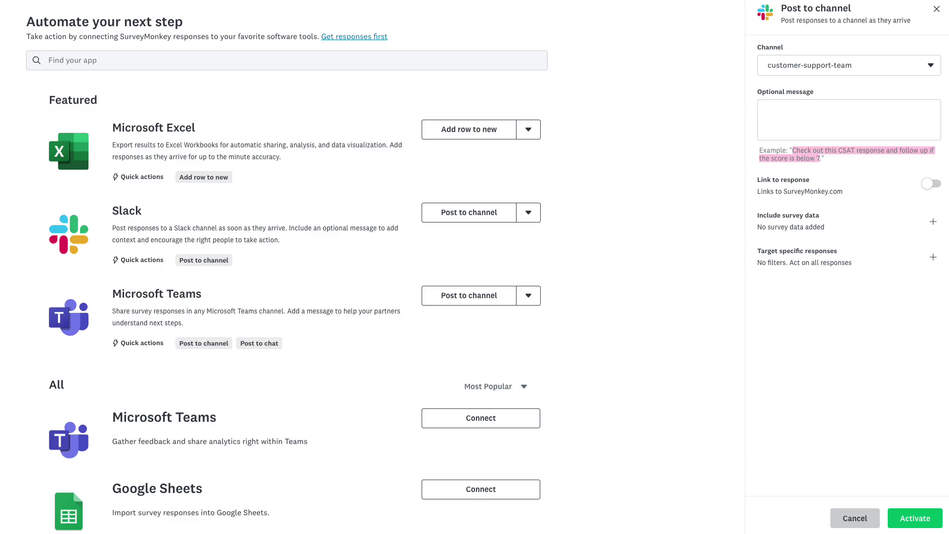
- Set the message to 'Check out this CSAT response and follow up if negative'
text(Check out this CSAT response and follow up if the score is below 7)
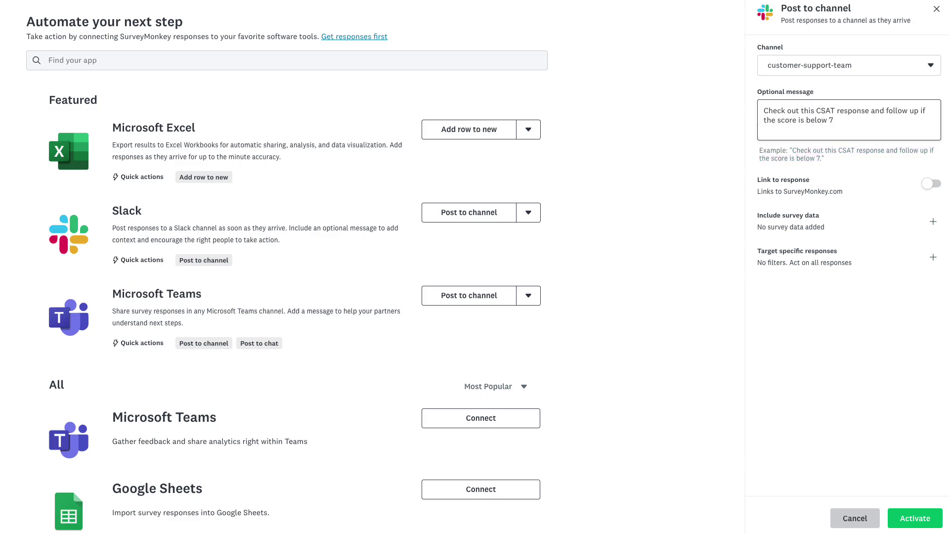
key(ctrl+shift+Left)
key(ctrl+shift+Left)
key(ctrl+shift+Left)
key(ctrl+shift+Left)
key(ctrl+shift+Left)
text(negative)
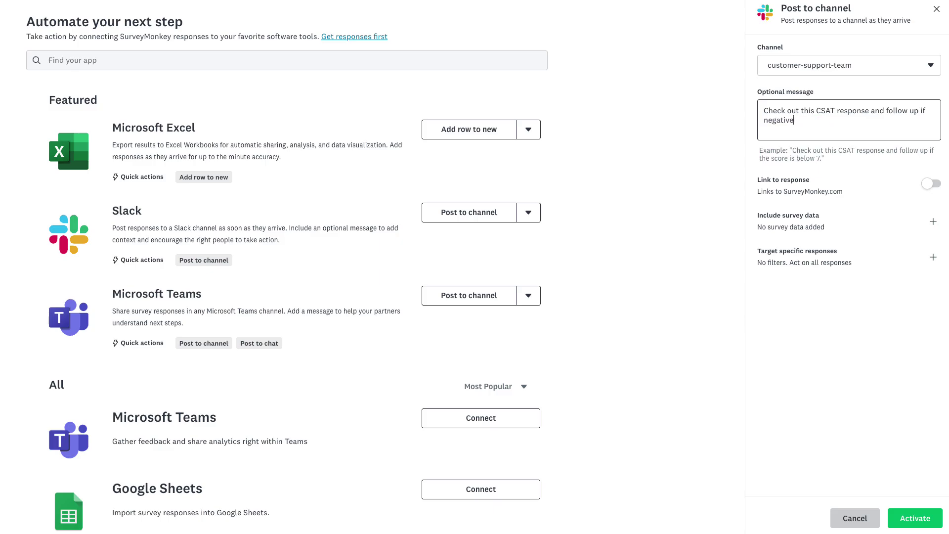
click(928, 186)
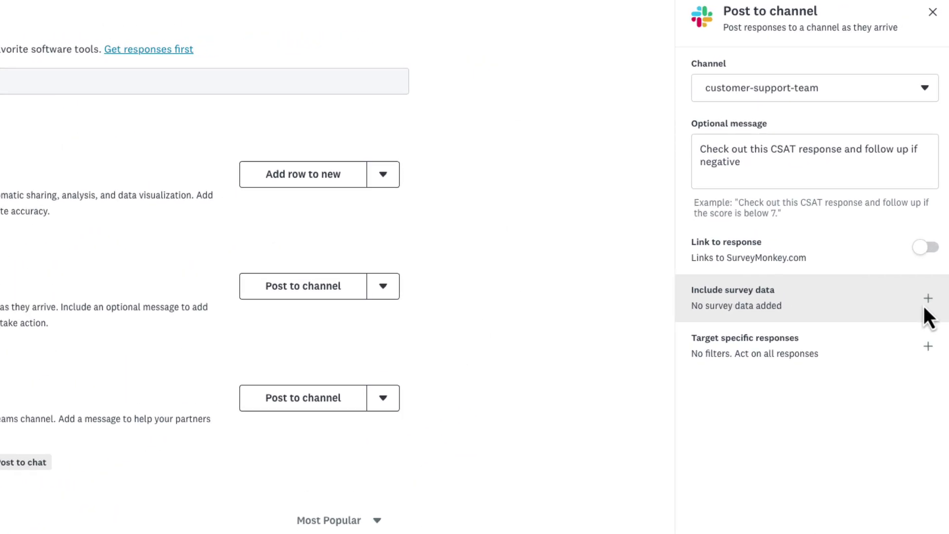
click(923, 306)
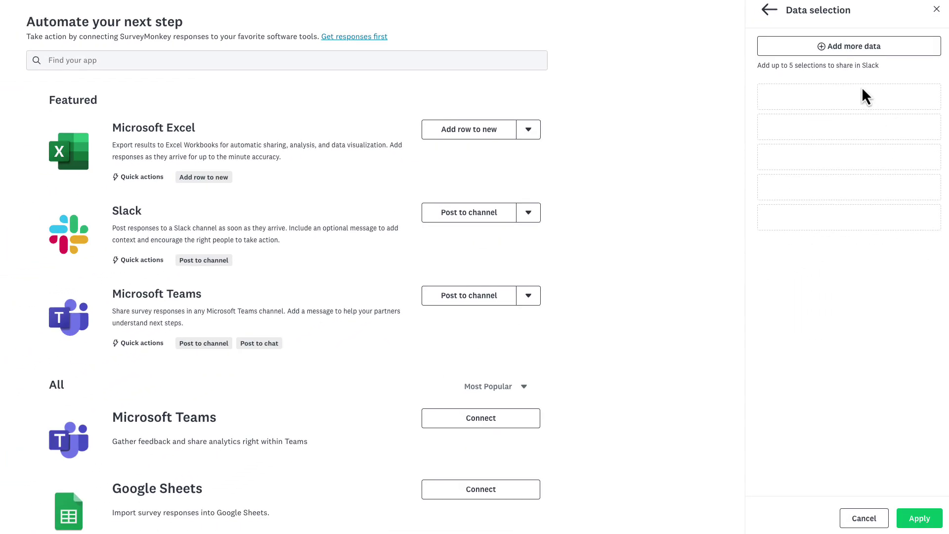
click(855, 49)
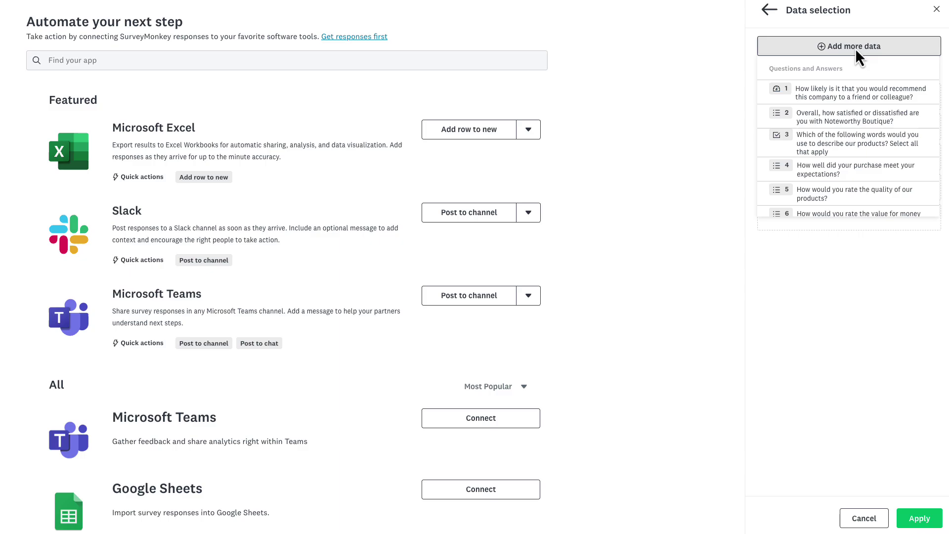
click(768, 11)
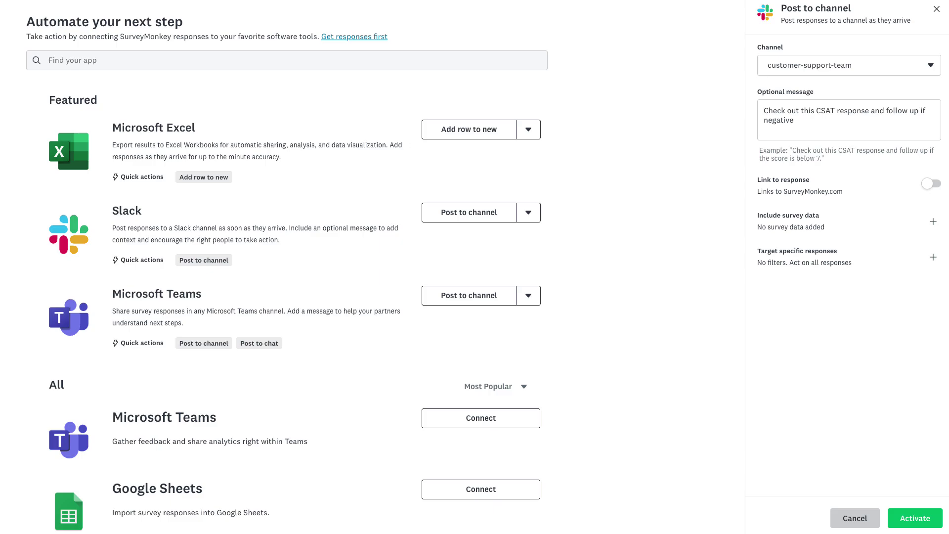
- Include a link to each response and add a new response filter
click(930, 184)
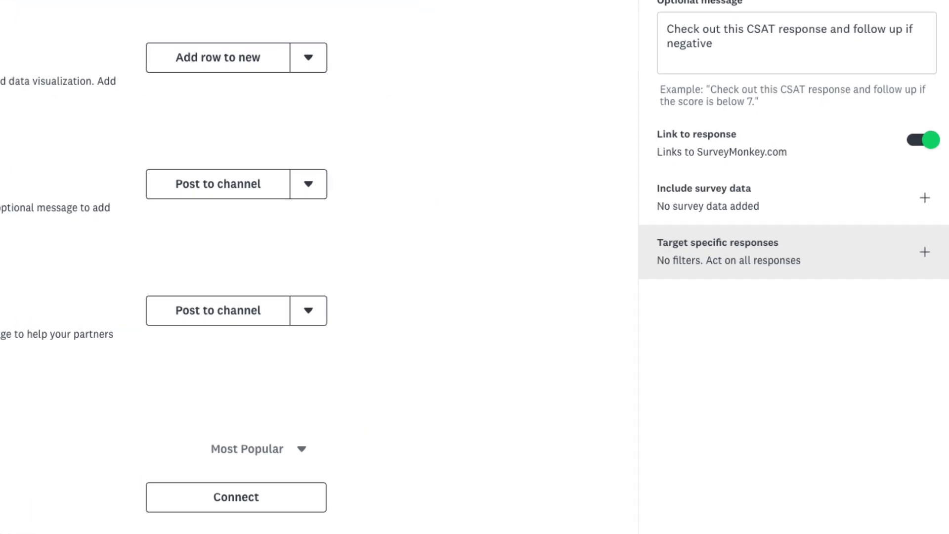
click(922, 250)
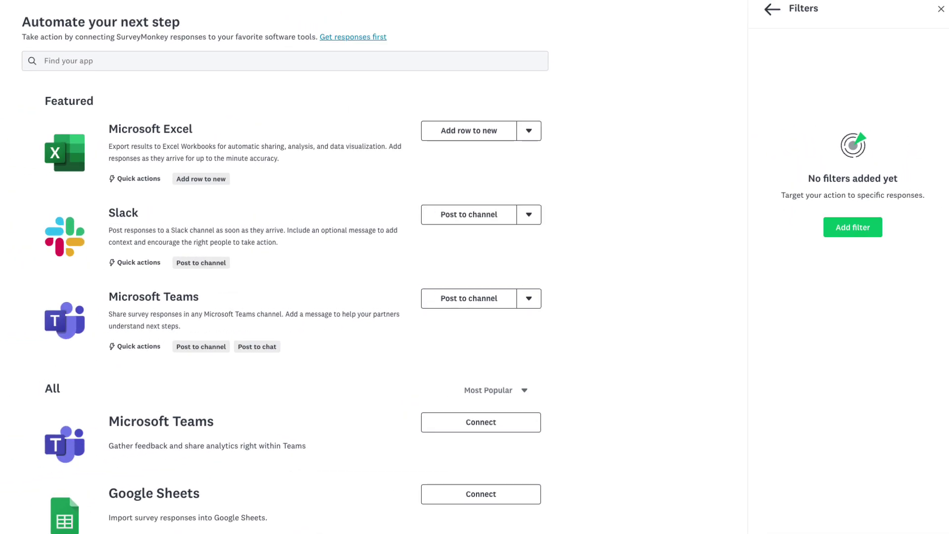
click(850, 231)
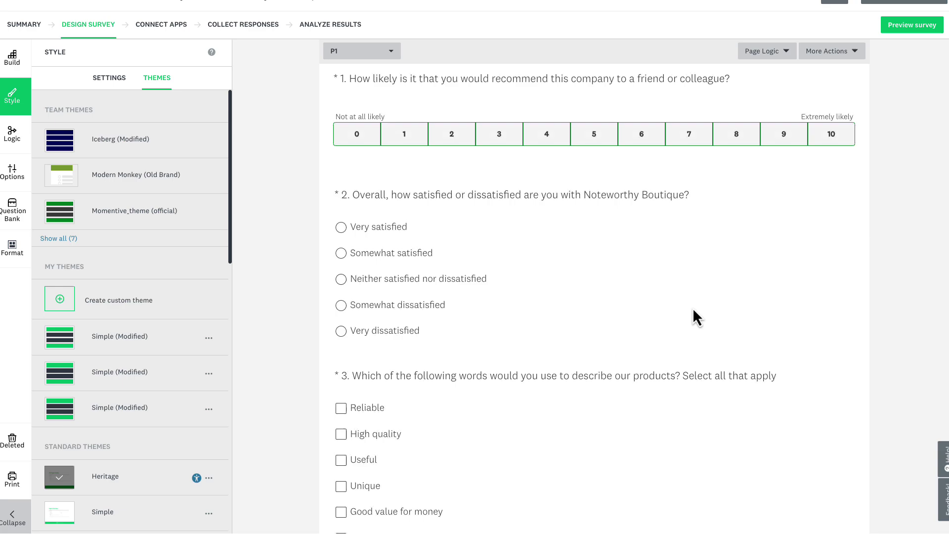
- Scroll down through the survey's Design Survey questions
scroll(692, 307, down, 5)
scroll(693, 311, down, 6)
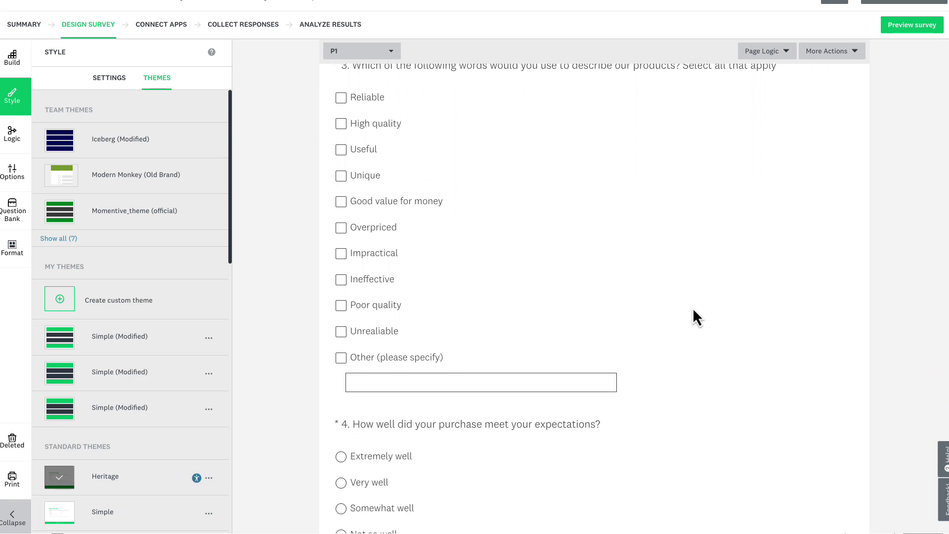
scroll(693, 318, down, 7)
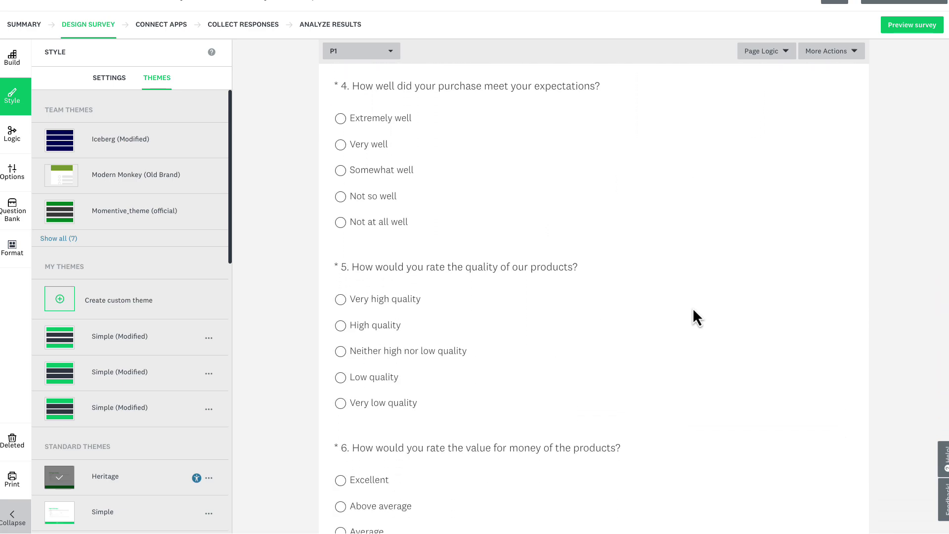
scroll(692, 310, down, 3)
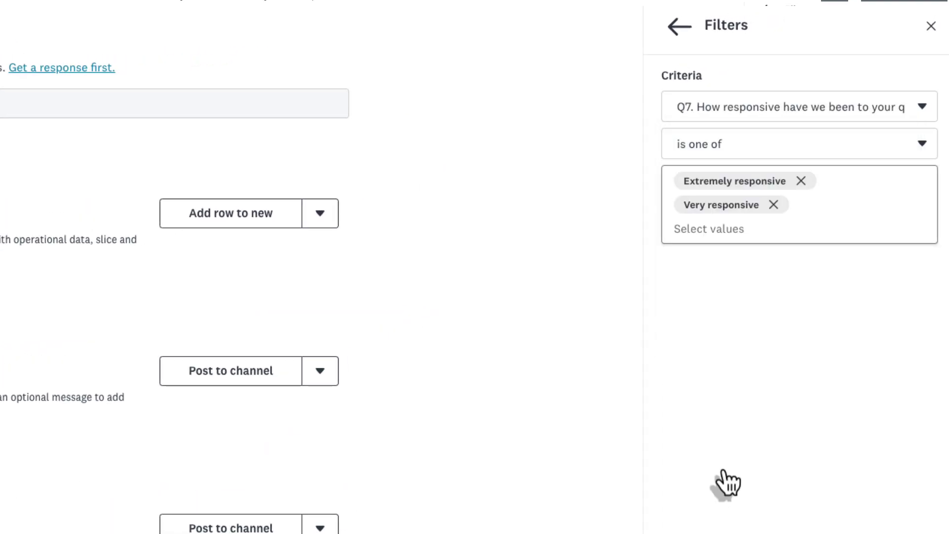
- Keep 'is one of' as the Q7 filter's match condition
key(shift+Tab)
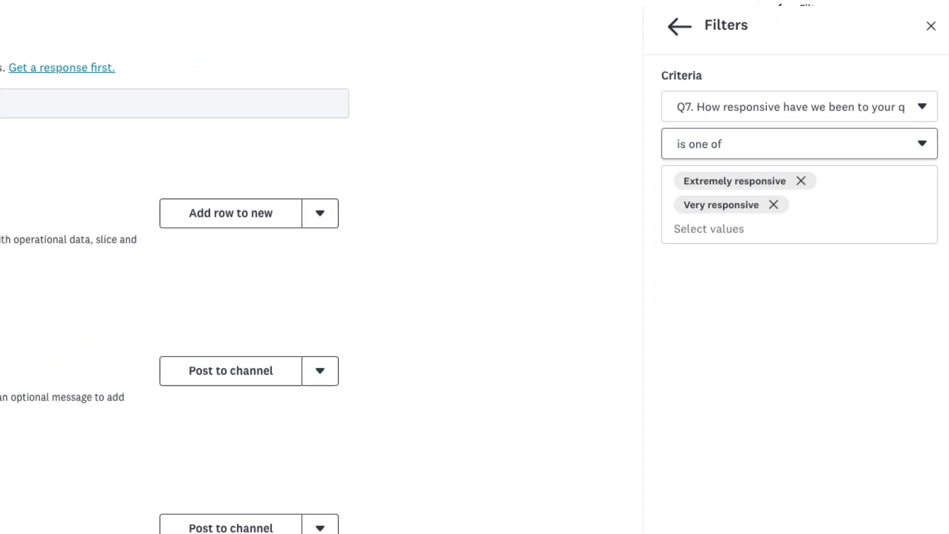
key(Tab)
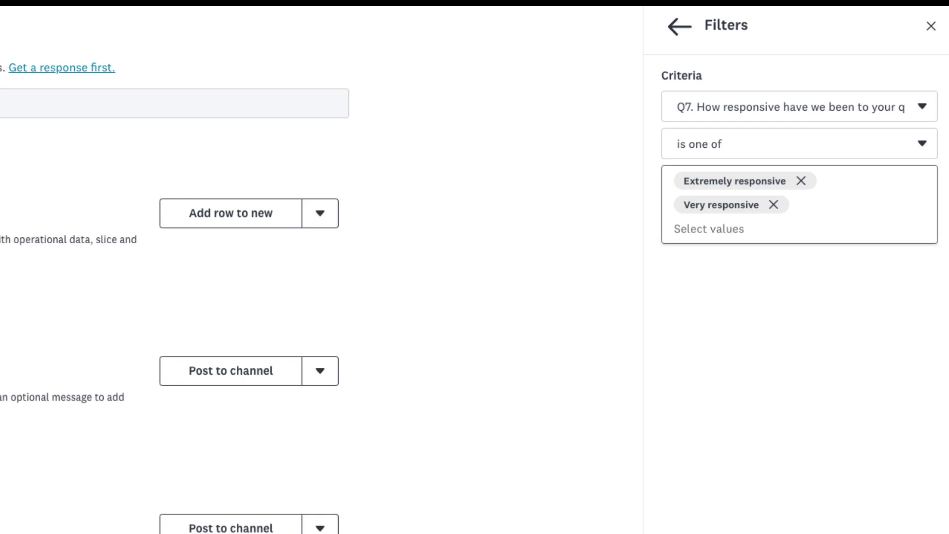
key(shift+Tab)
key(Return)
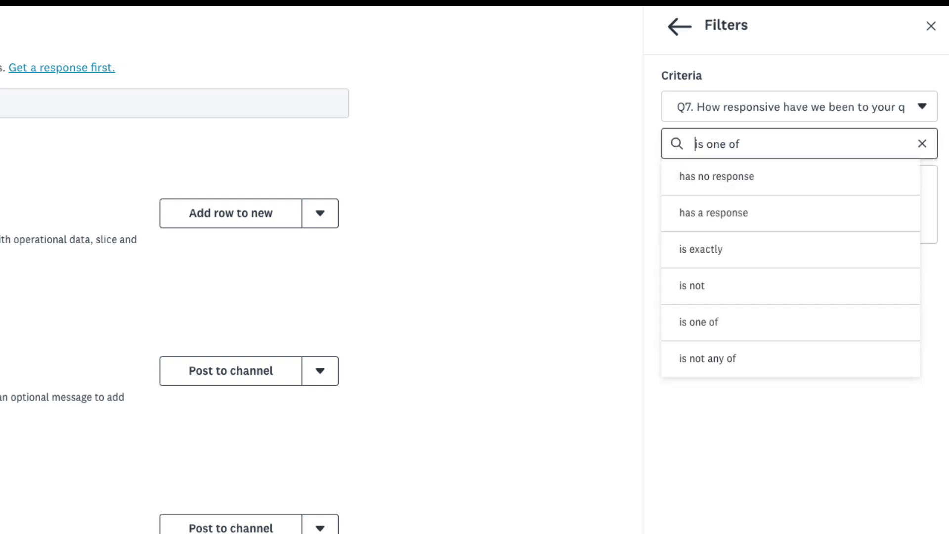
key(Down)
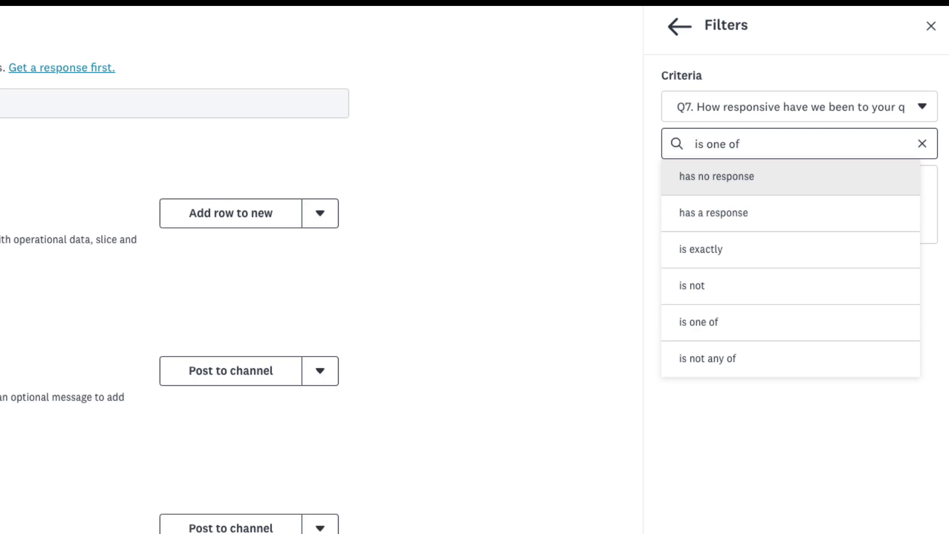
key(Escape)
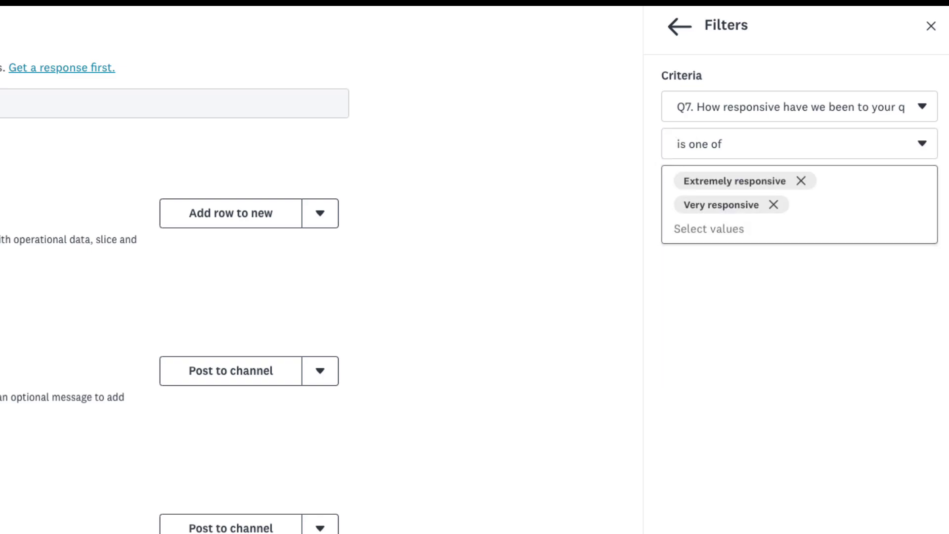
- Replace the Q7 values with Not so responsive and Not all all responsive, then add the filter
key(BackSpace)
key(BackSpace)
key(shift+Tab)
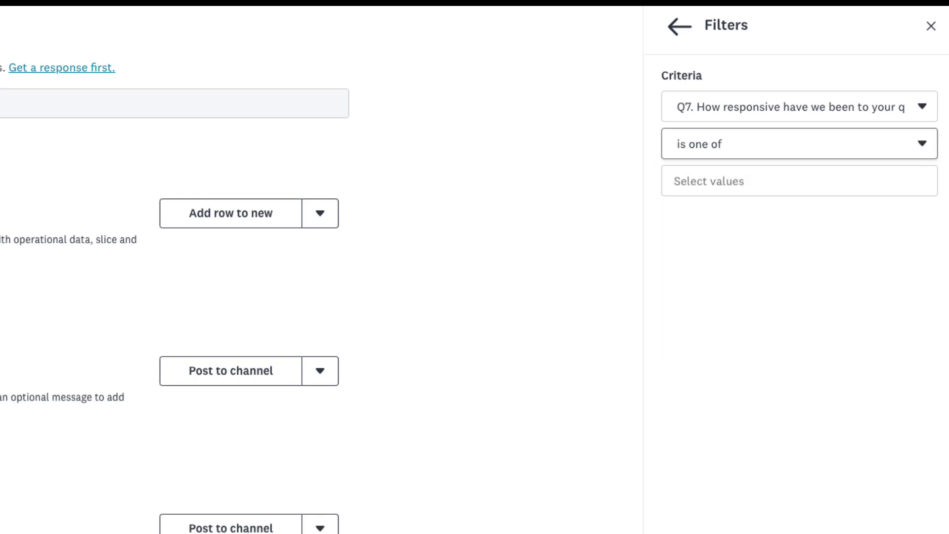
key(Tab)
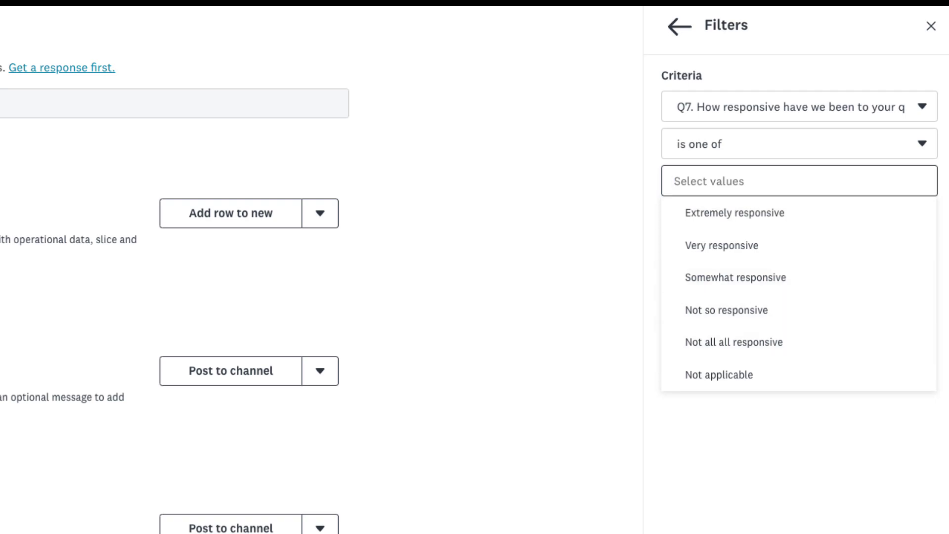
key(Return)
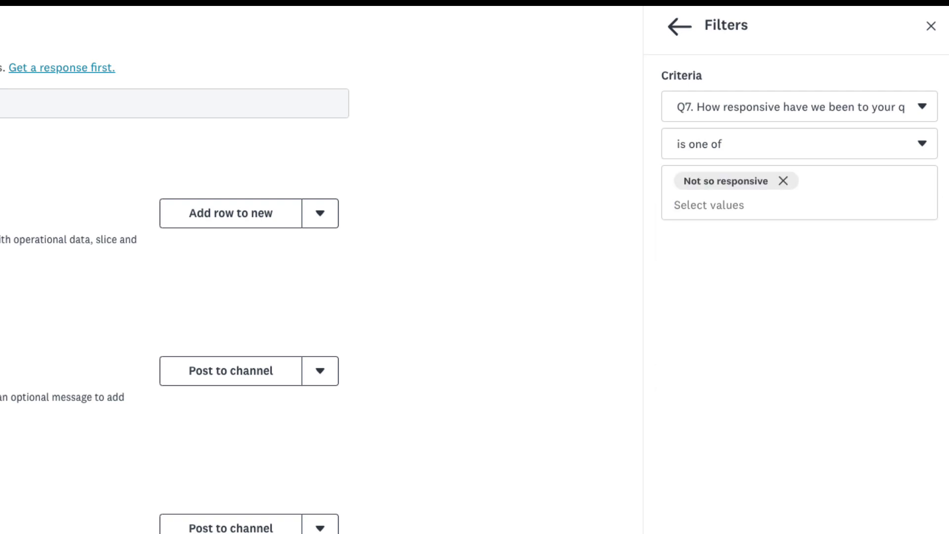
key(Down)
key(Up)
key(Up)
key(Return)
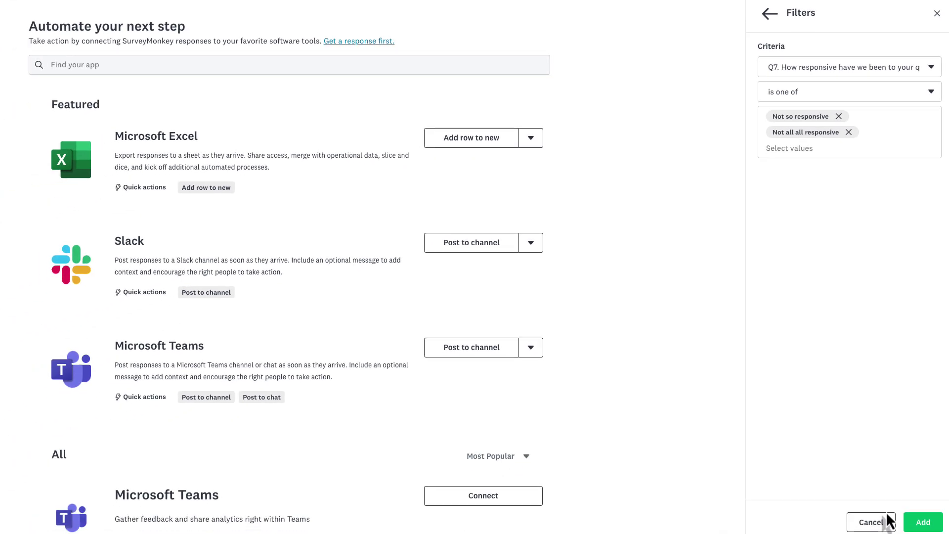
click(922, 522)
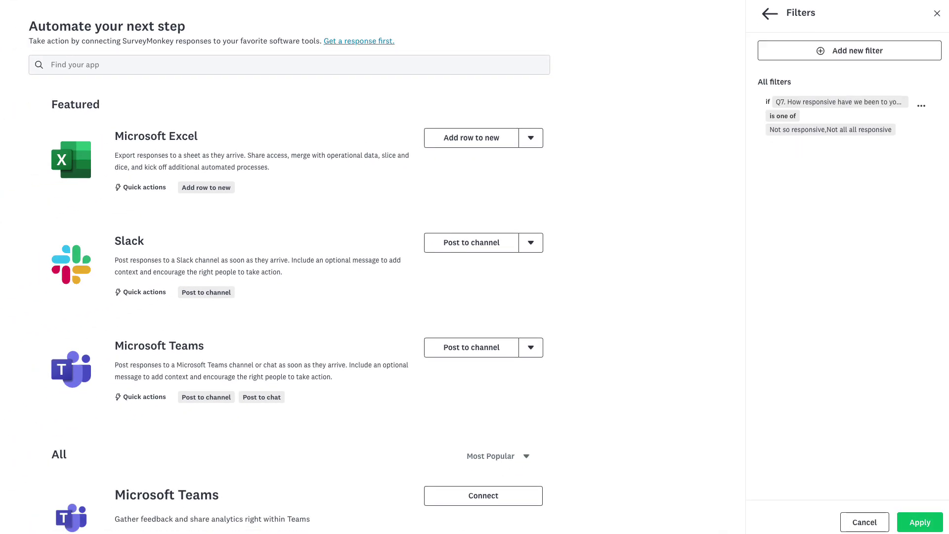
- Apply the Q7 filter and activate the customer-support-team Slack post
click(920, 522)
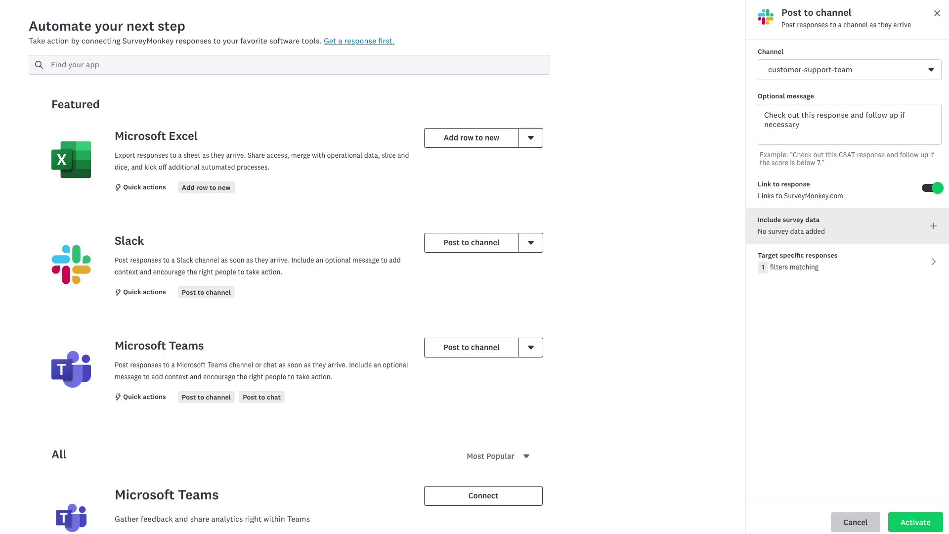
click(892, 519)
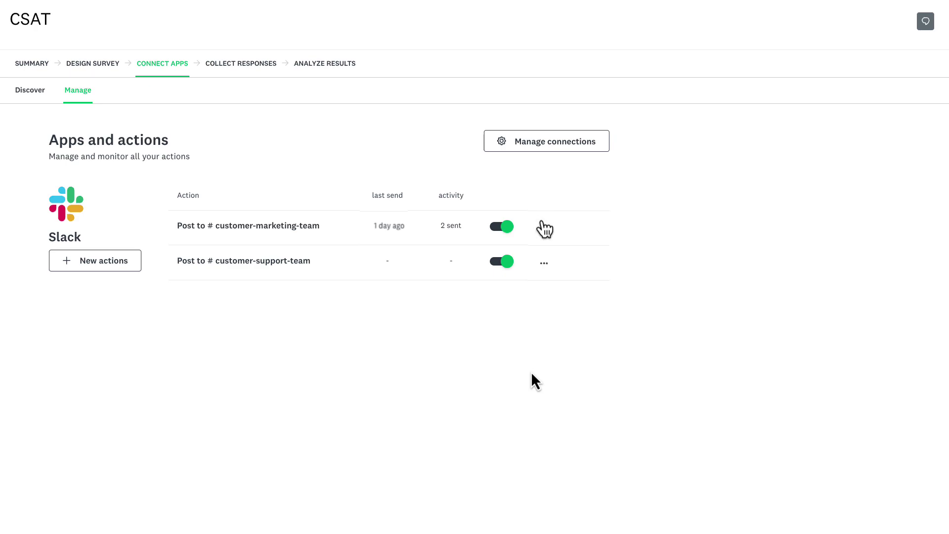
click(543, 227)
click(573, 249)
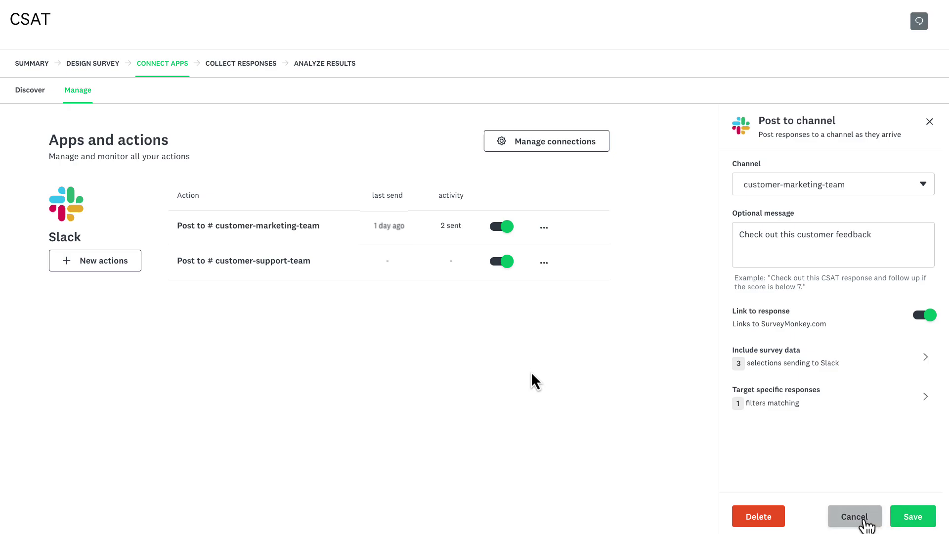
click(845, 521)
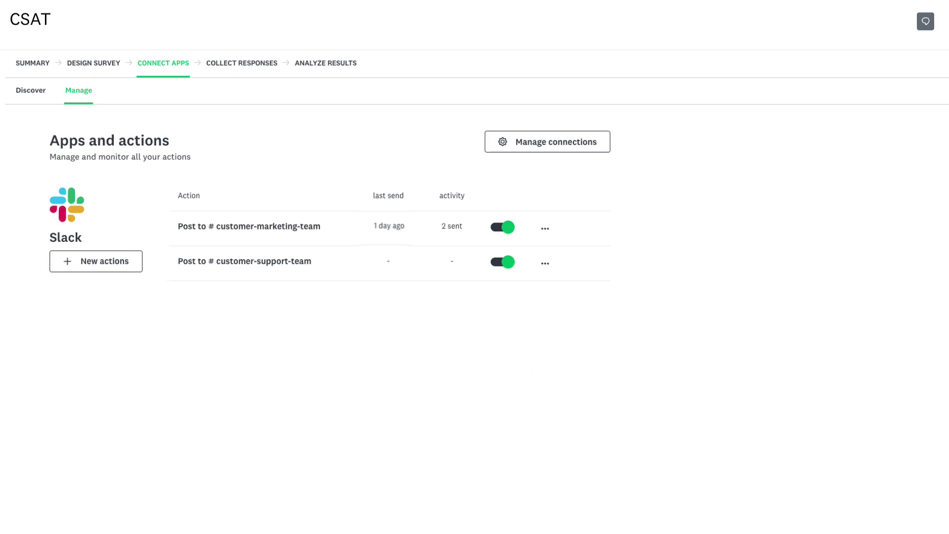
click(505, 227)
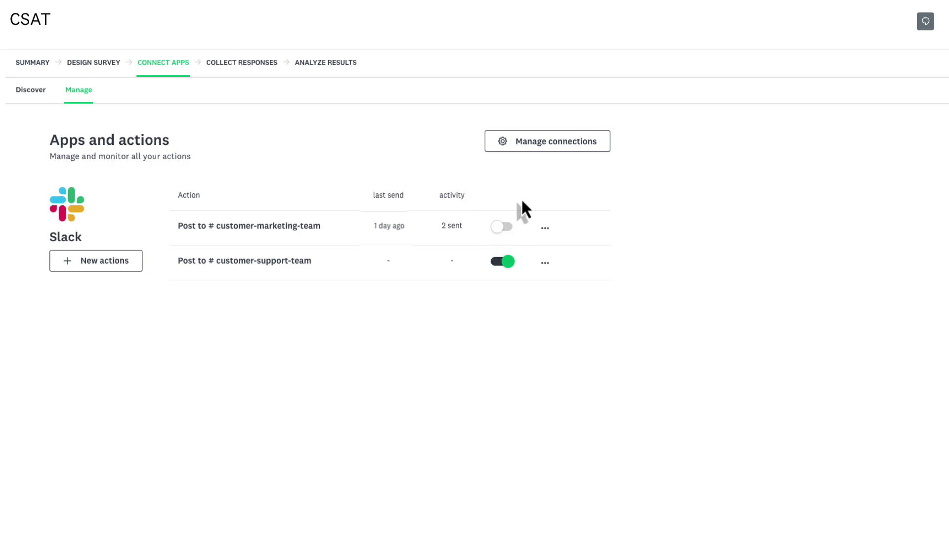
click(545, 146)
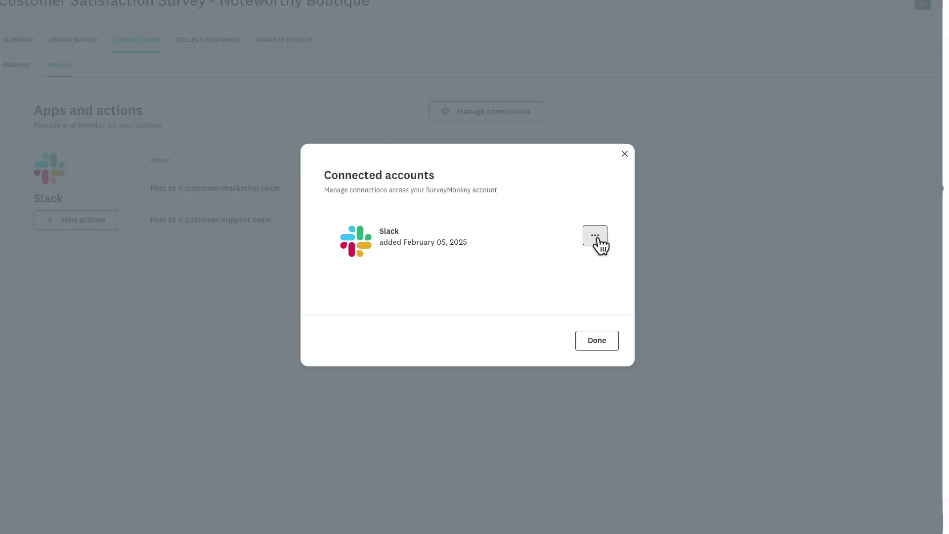
click(596, 239)
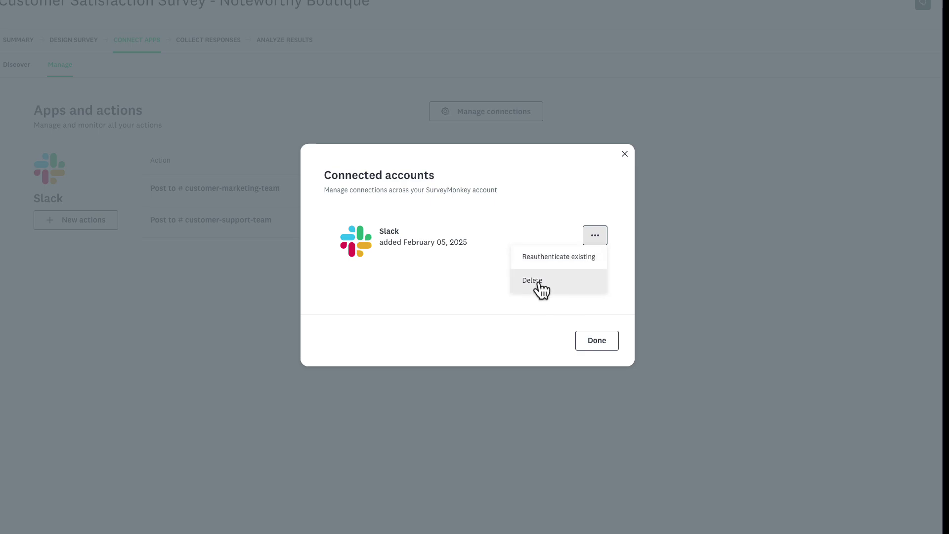
click(598, 340)
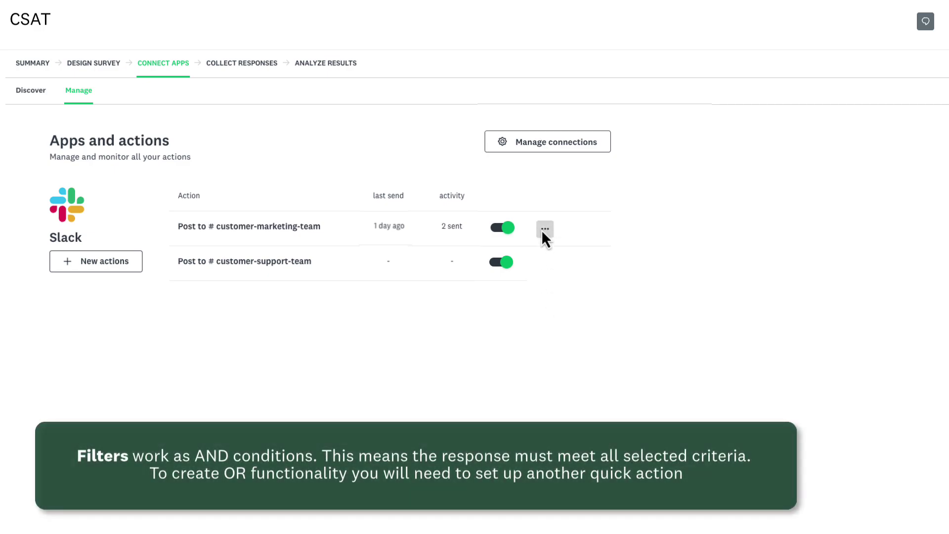
click(542, 229)
click(559, 250)
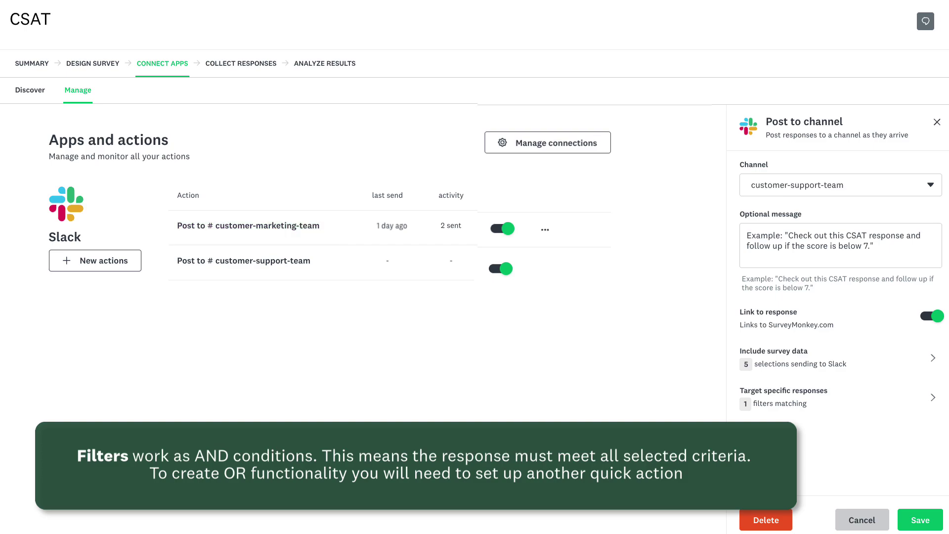
click(808, 409)
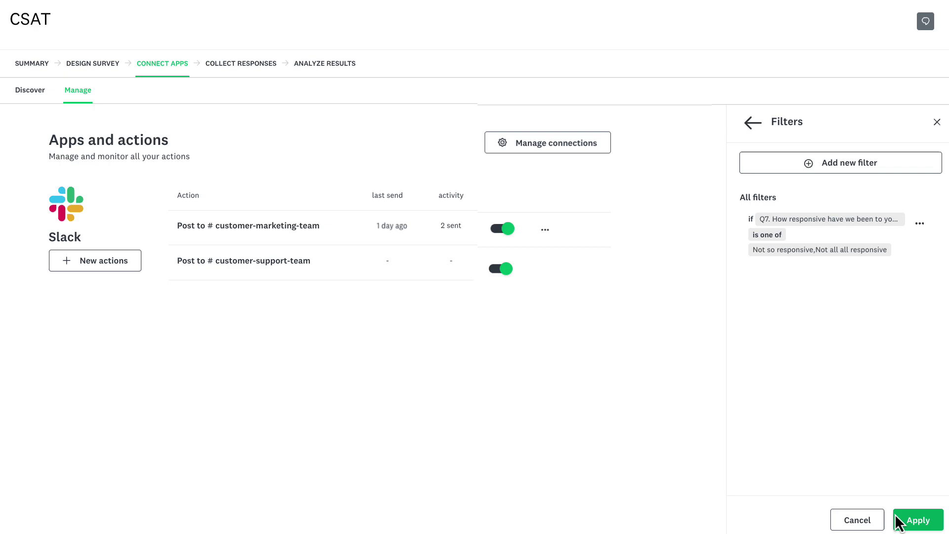
click(857, 520)
click(862, 520)
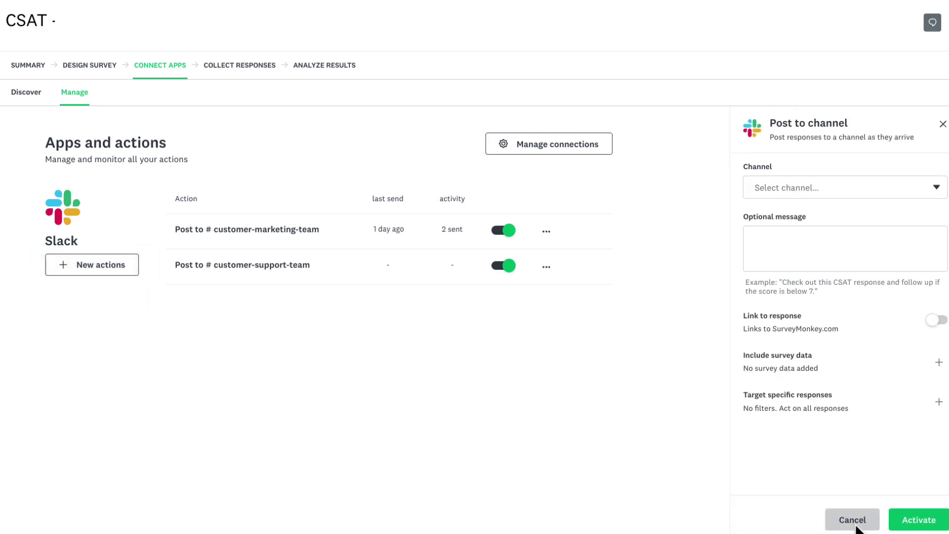
click(855, 525)
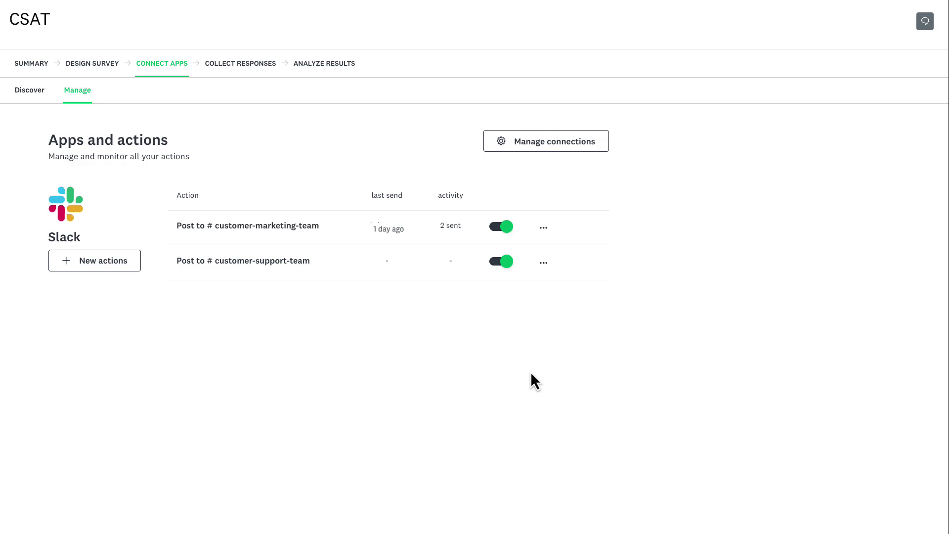